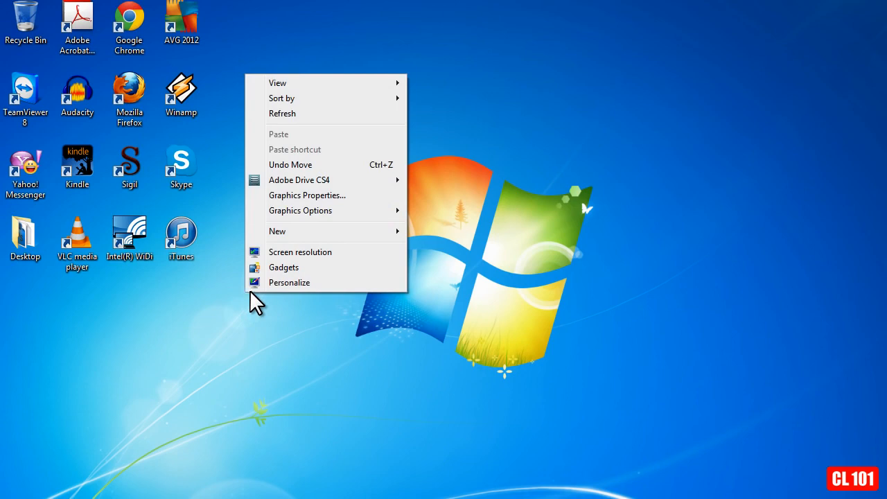
Open the desktop personalization settings and apply the Windows 7 Basic theme
click(310, 282)
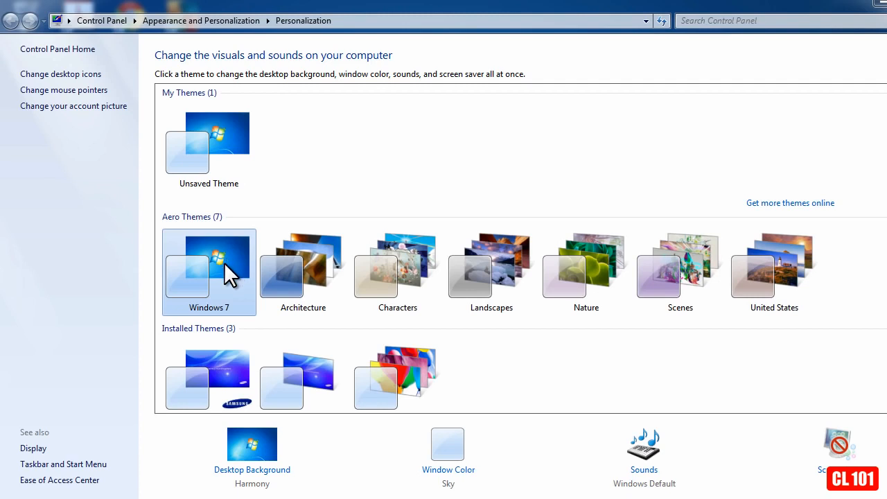
scroll(224, 262, down, 3)
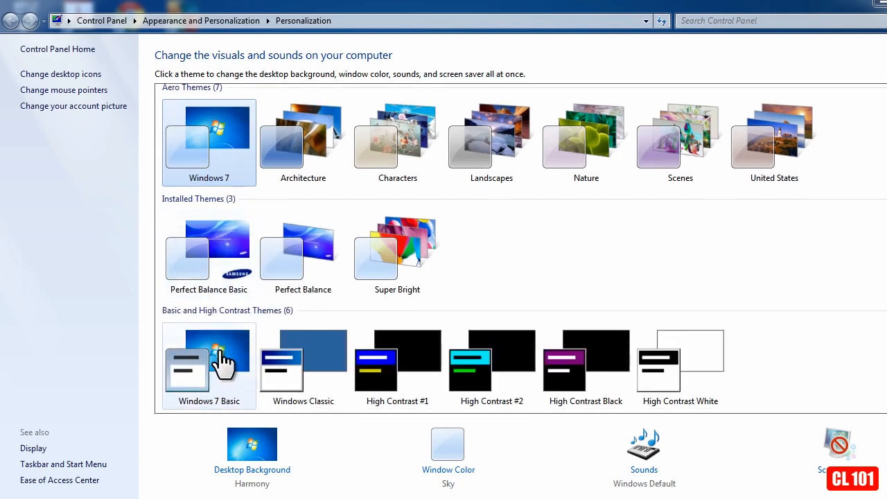
click(219, 349)
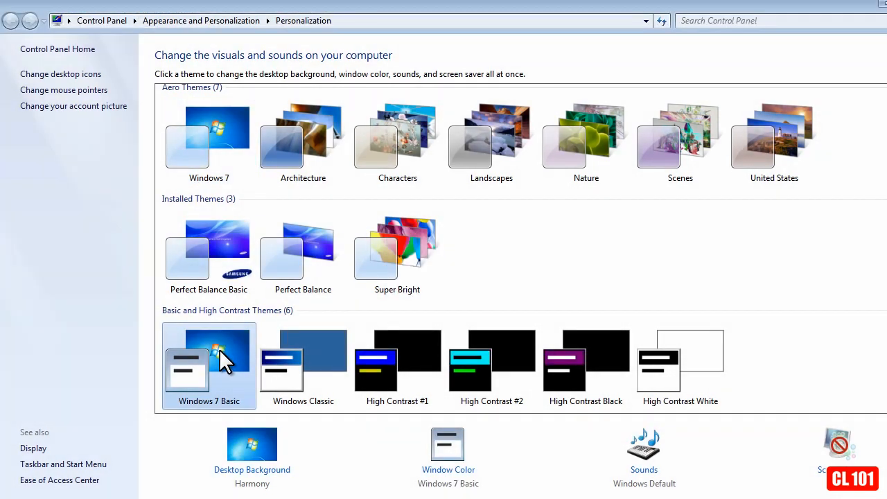
Apply the Windows 7 Aero theme and save its window color settings with transparency disabled
click(219, 129)
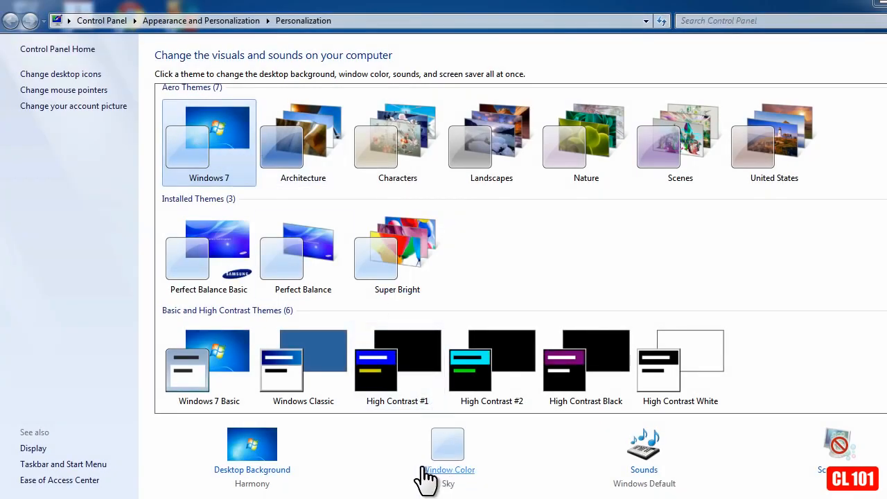
click(459, 474)
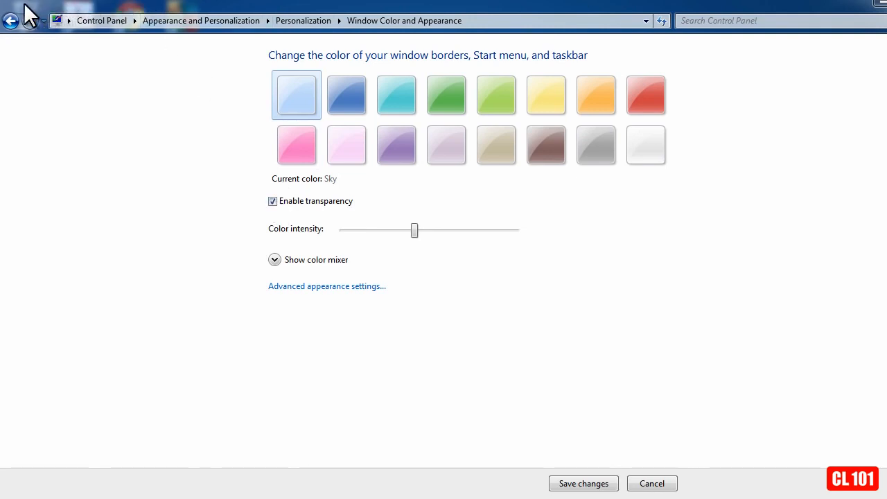
click(272, 200)
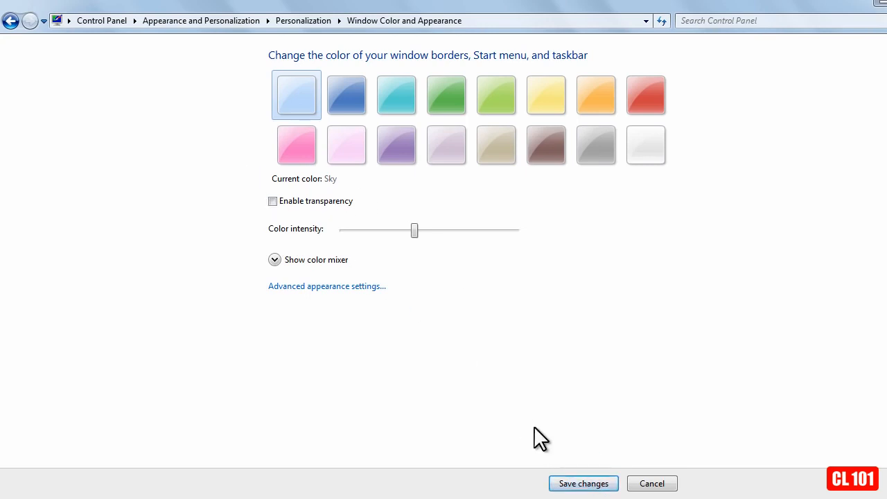
click(584, 483)
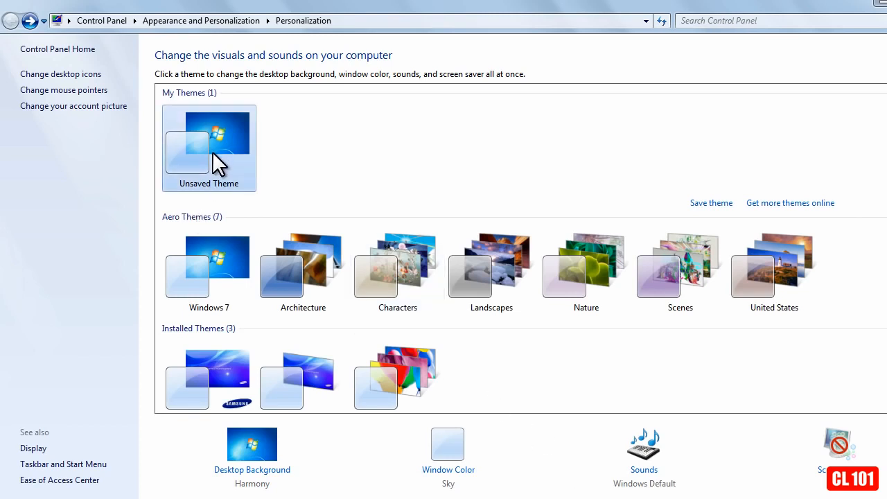
Try the Windows 7 Basic and Windows Classic themes, finishing with Windows 7 Basic applied
scroll(213, 151, down, 1)
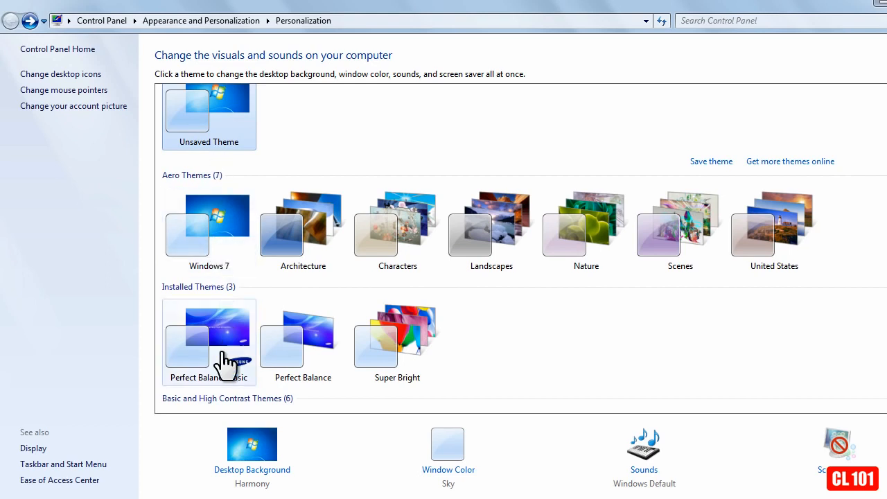
scroll(223, 354, down, 2)
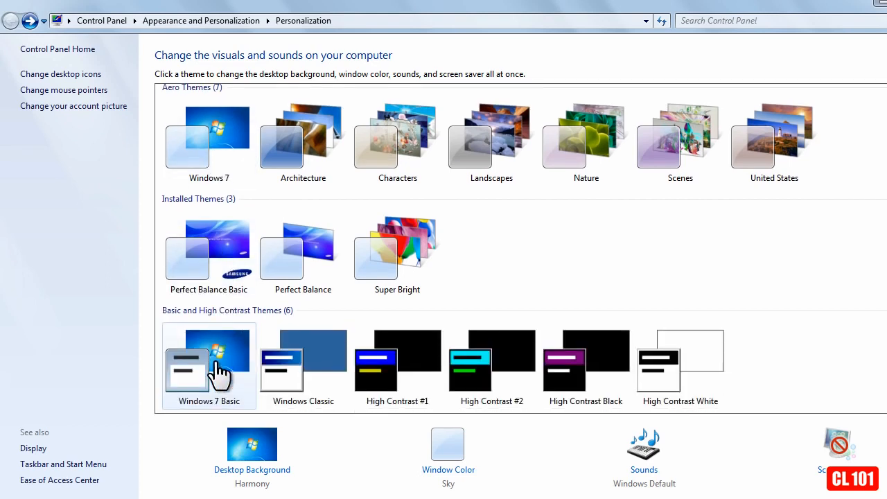
click(217, 363)
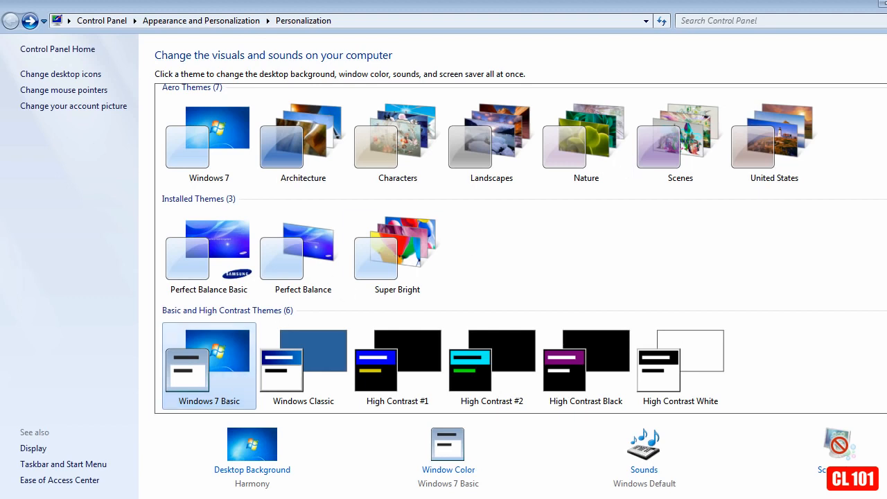
click(310, 359)
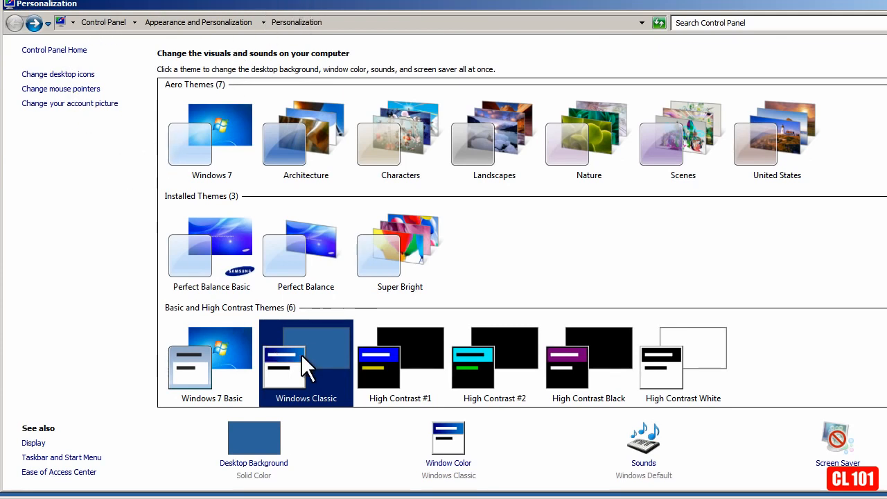
click(218, 367)
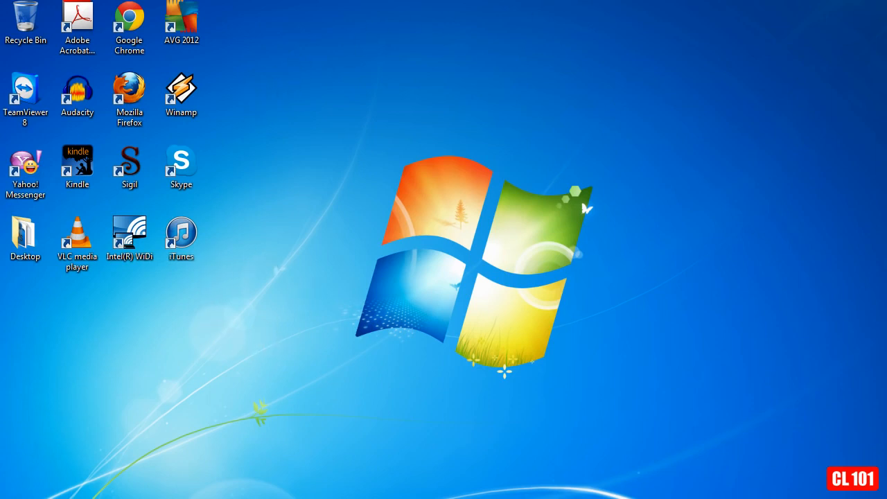
Open the visual effects performance options from the computer's advanced system settings
click(17, 497)
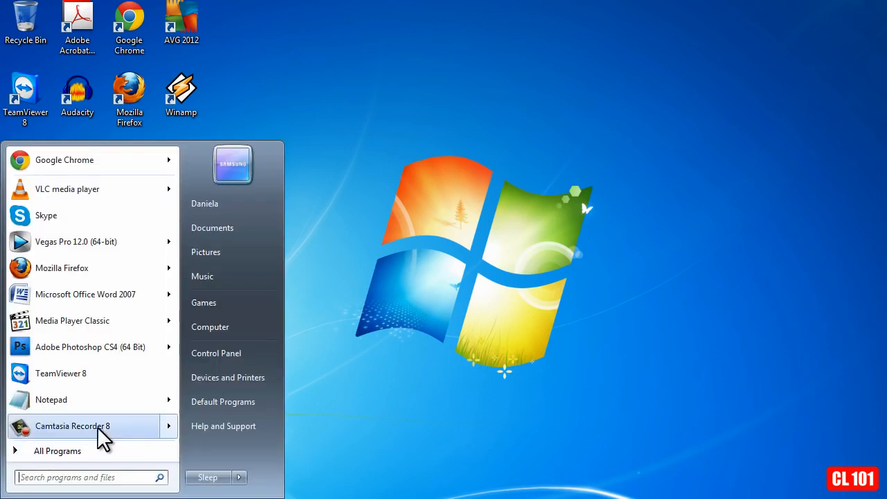
right_click(243, 325)
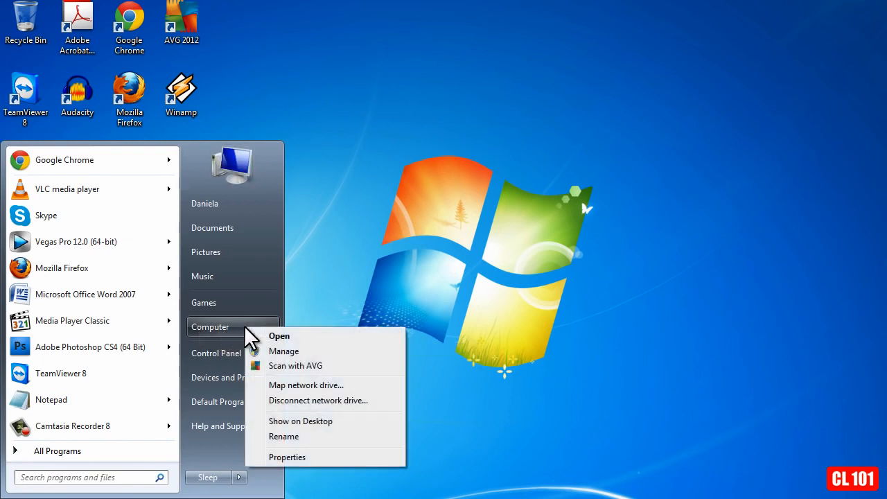
click(280, 457)
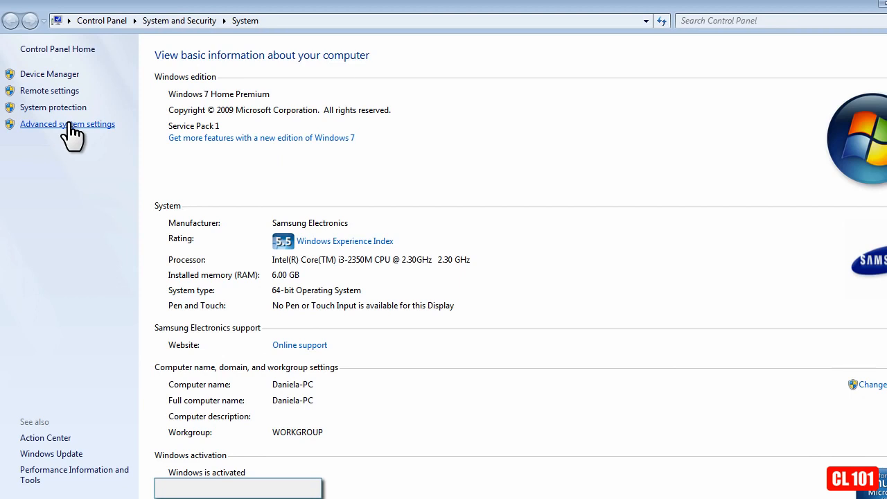
click(68, 125)
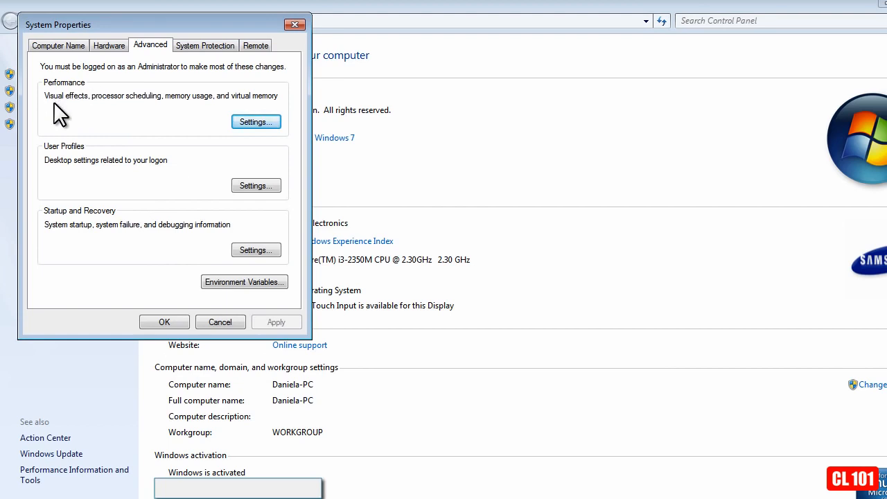
click(257, 122)
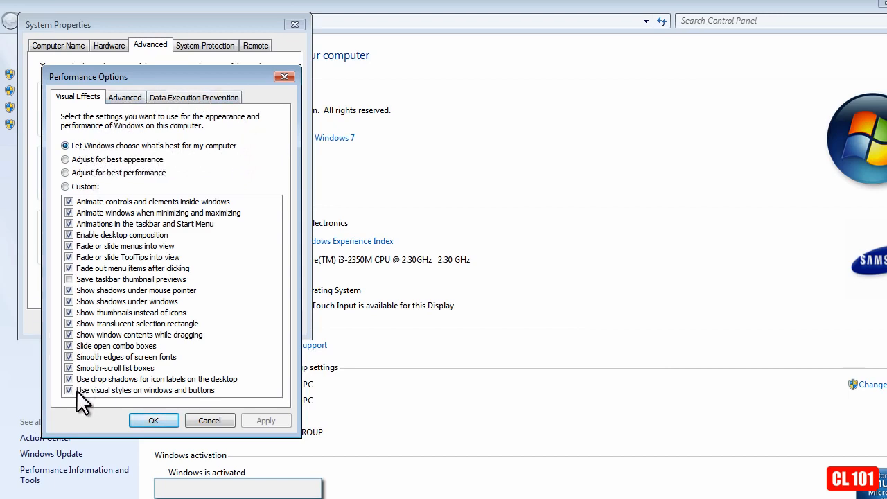
Clear all visual effects with the best performance preset, and choose custom with the minimize/maximize window and taskbar/Start Menu animations enabled
click(64, 173)
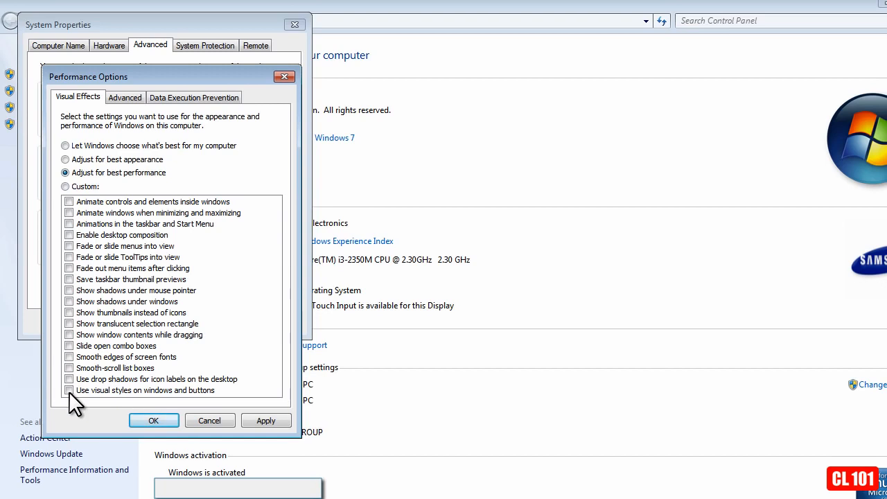
click(65, 187)
click(69, 213)
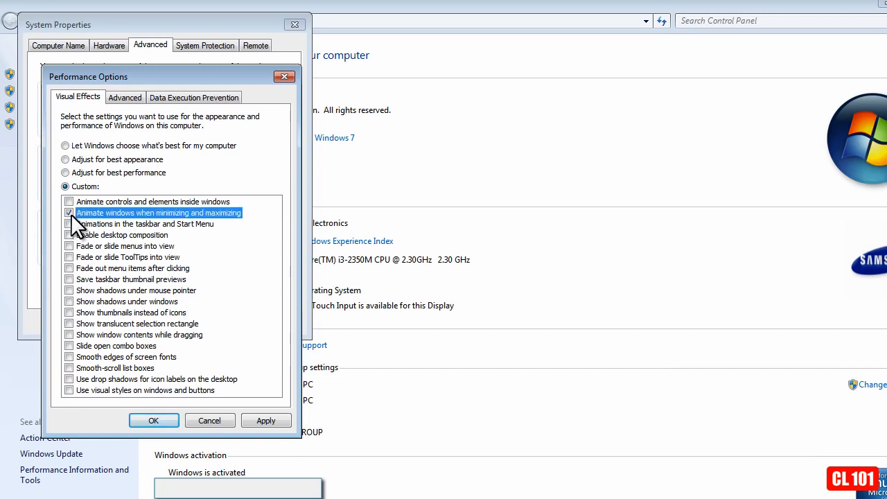
click(69, 224)
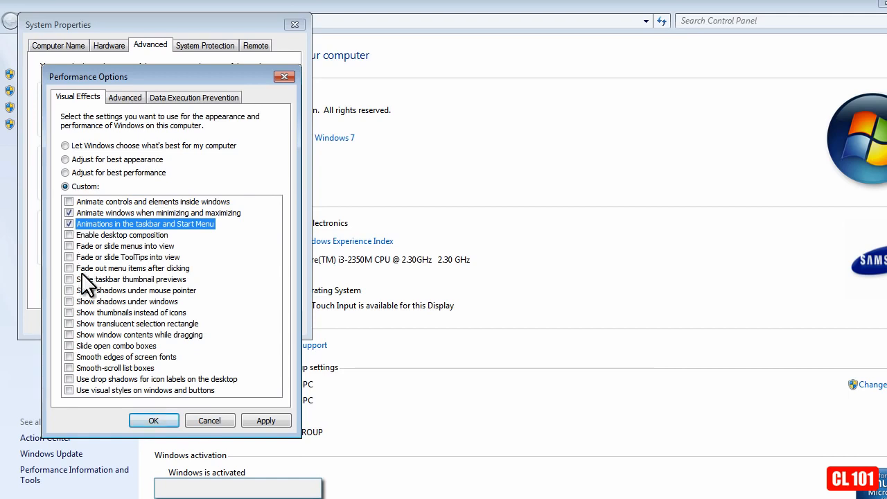
Enable shadows under the mouse pointer and windows, smooth-scroll list boxes, and visual styles on windows and buttons, and apply the performance settings
click(68, 290)
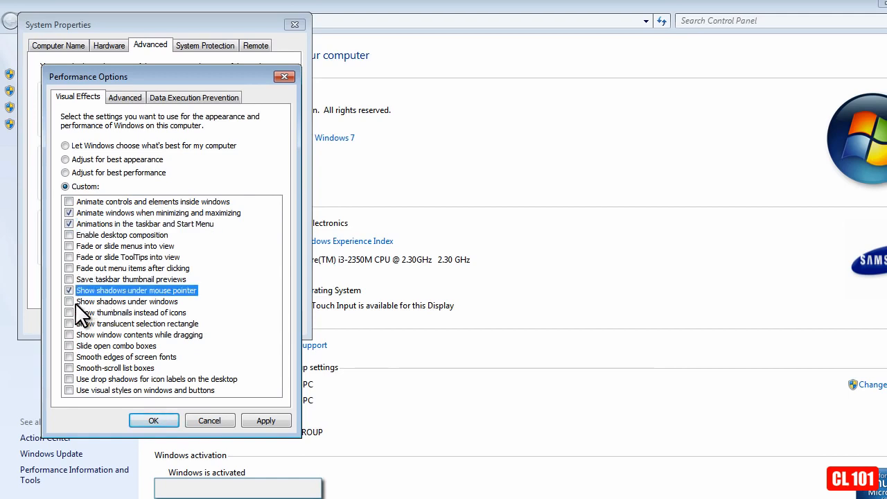
click(69, 301)
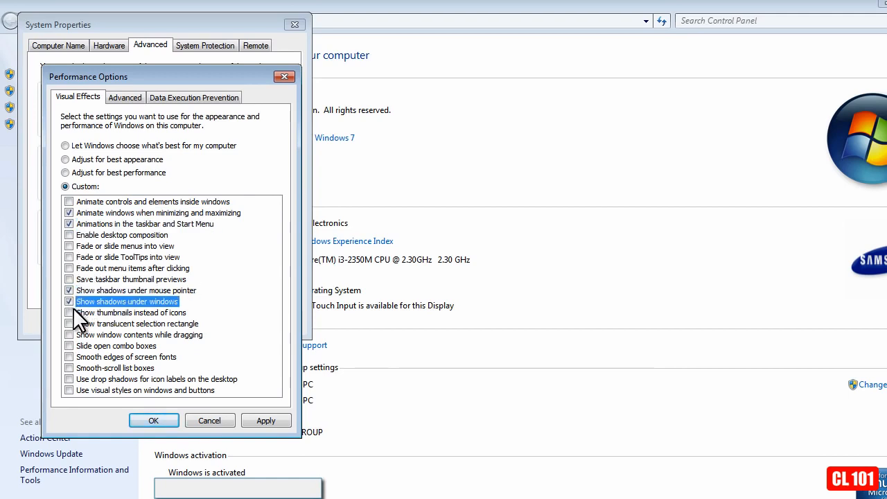
click(69, 389)
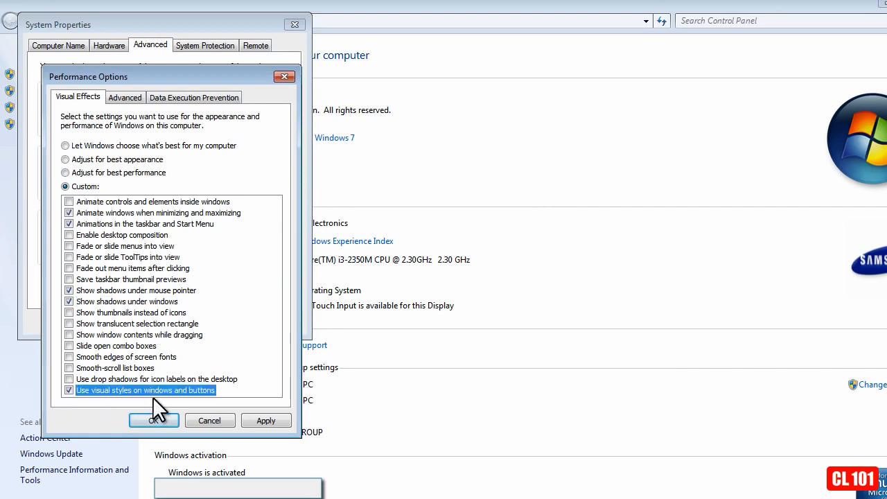
click(69, 368)
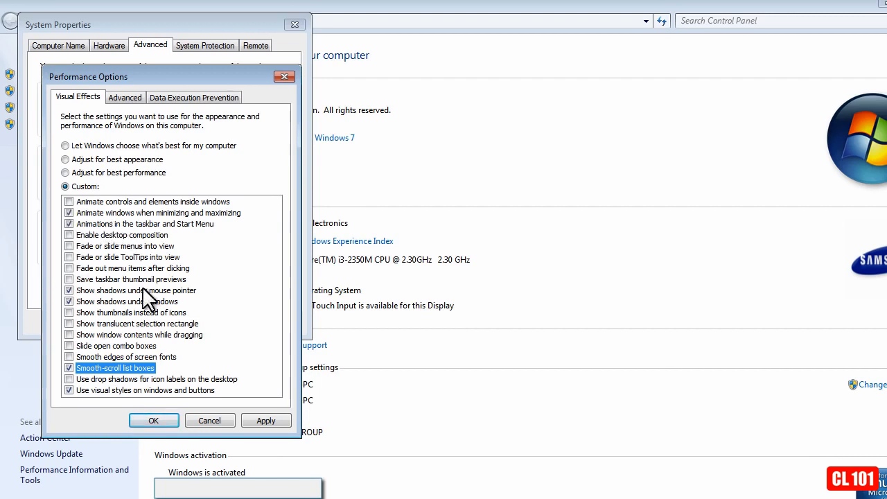
click(265, 418)
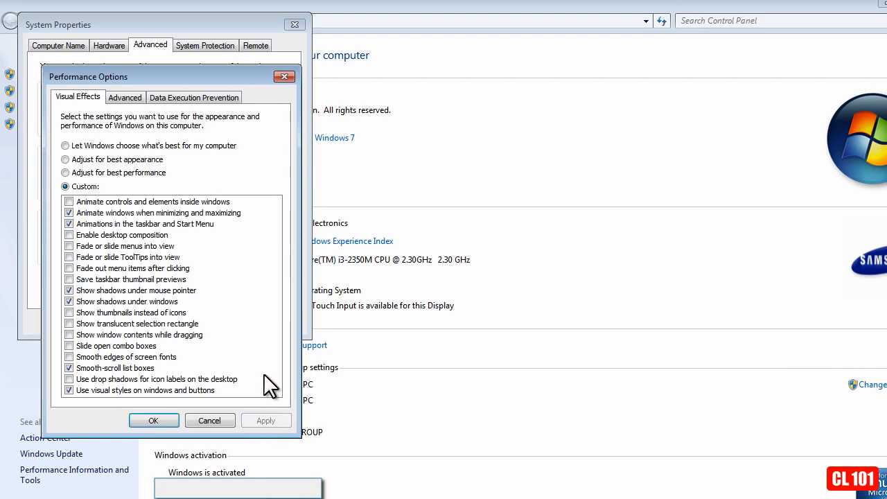
click(160, 419)
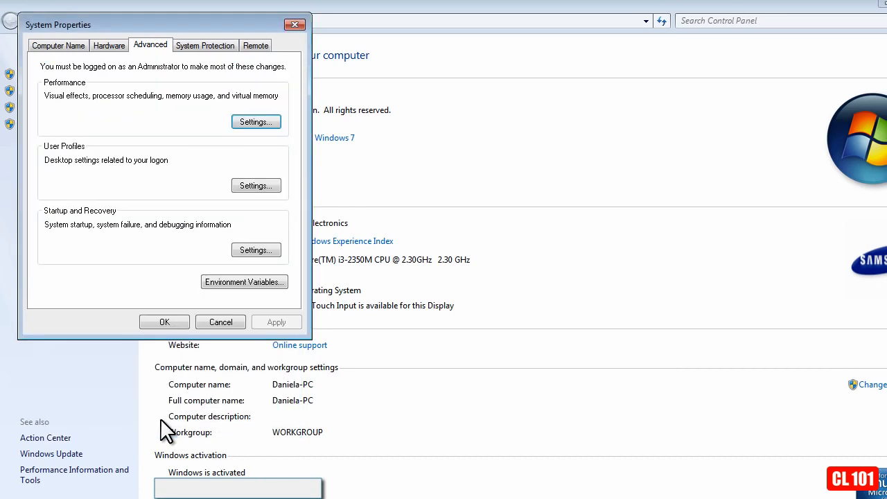
click(164, 322)
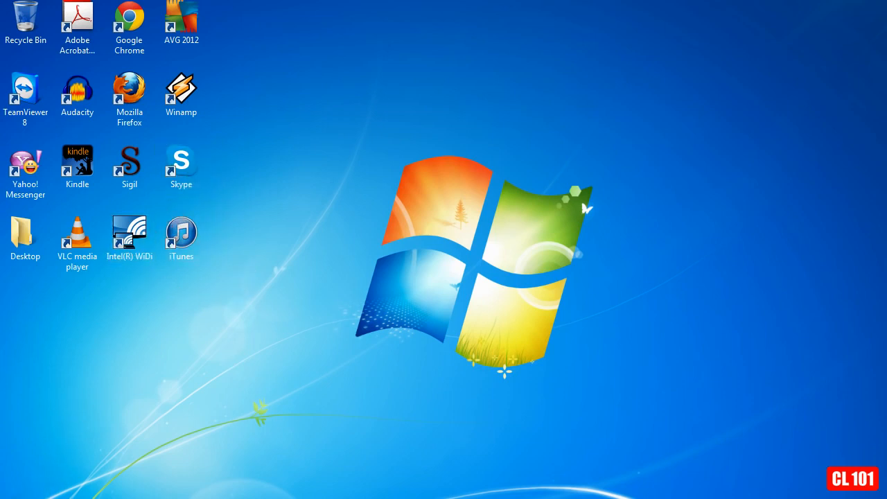
Open Computer Management and display the Services list under Services and Applications
click(21, 496)
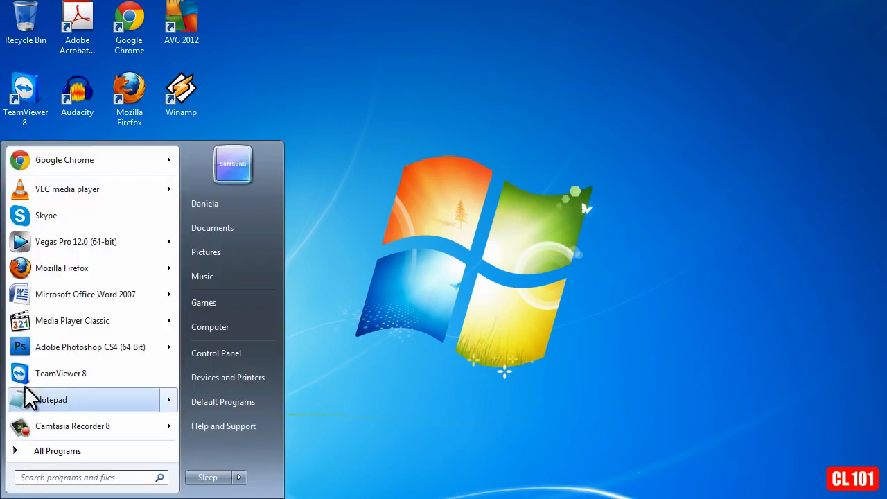
right_click(233, 335)
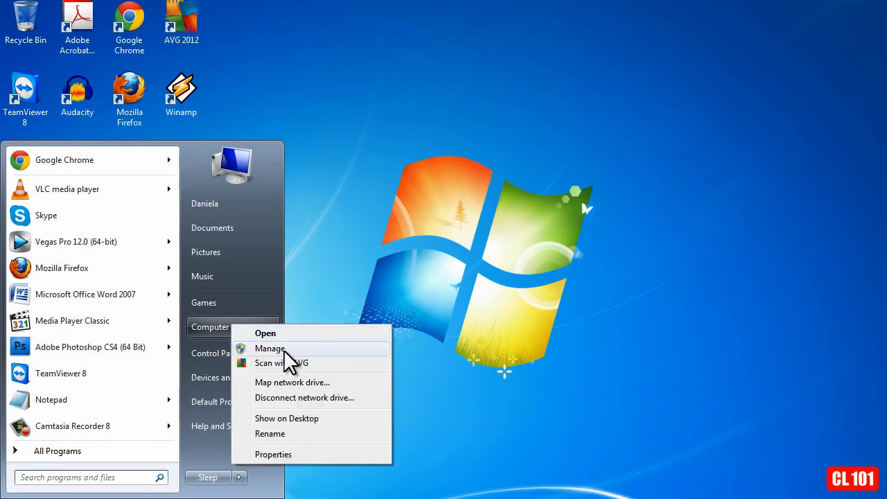
key(Escape)
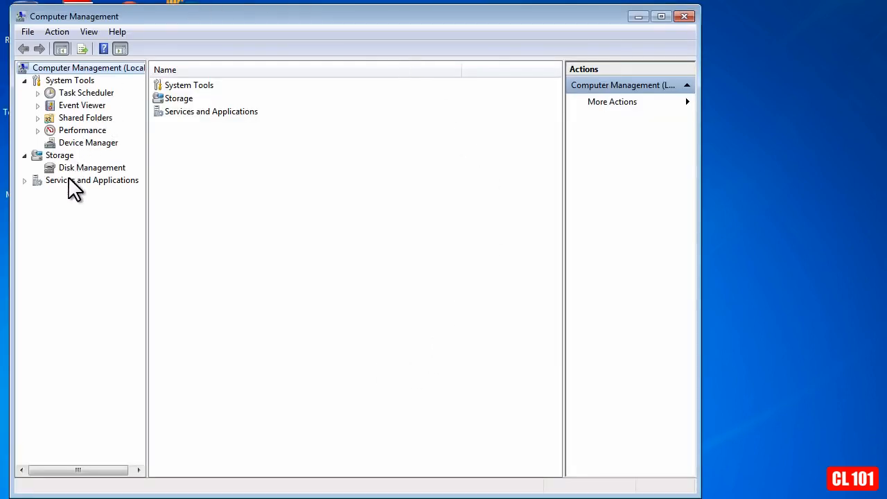
click(115, 178)
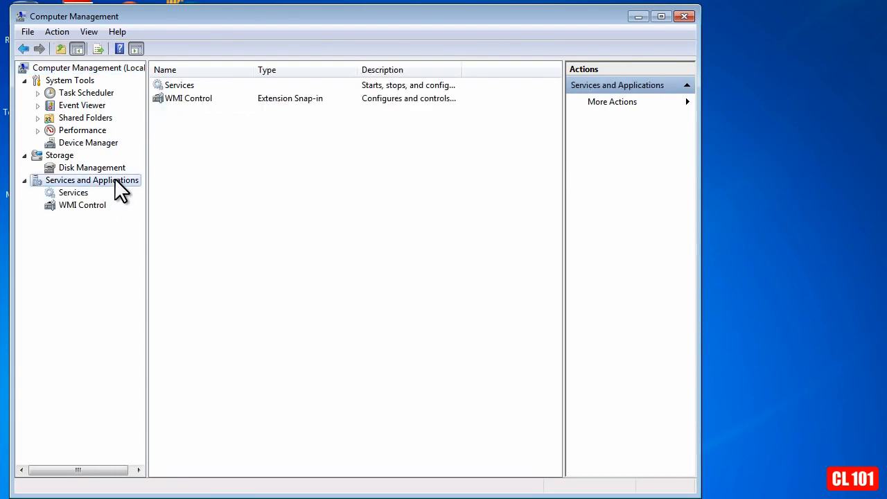
click(72, 194)
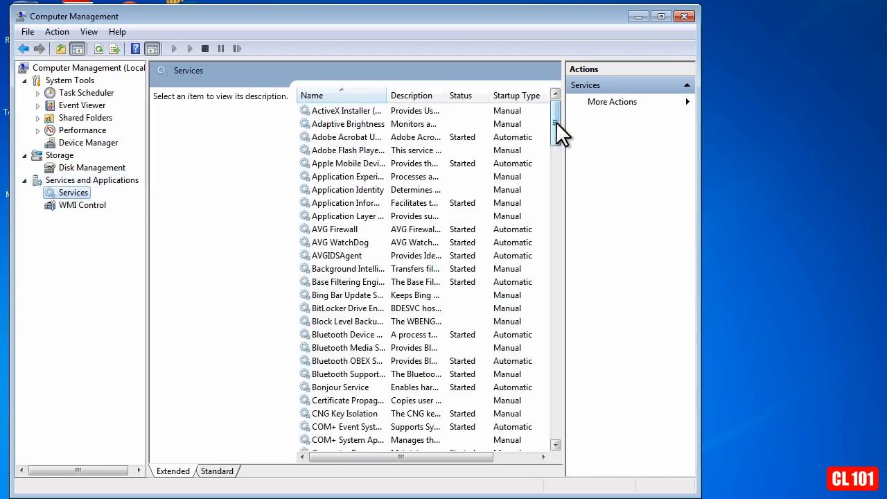
Find the Windows Search service in the list and open its properties
drag(556, 119, 579, 404)
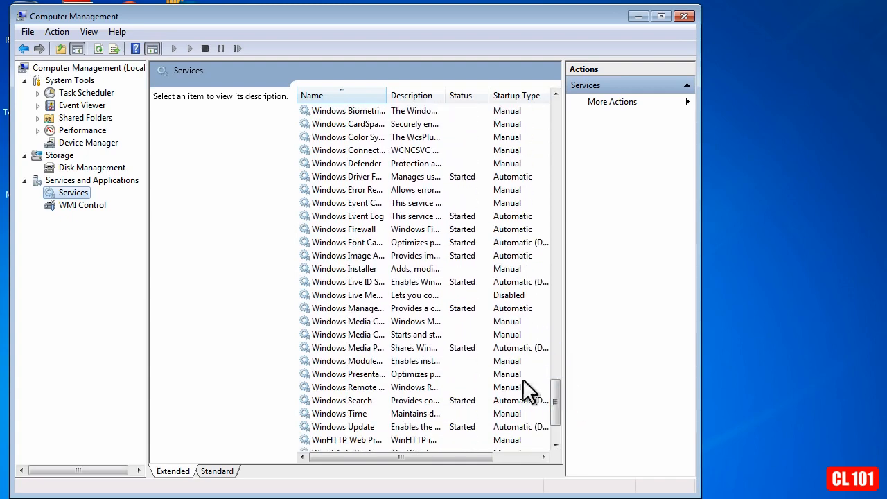
click(367, 400)
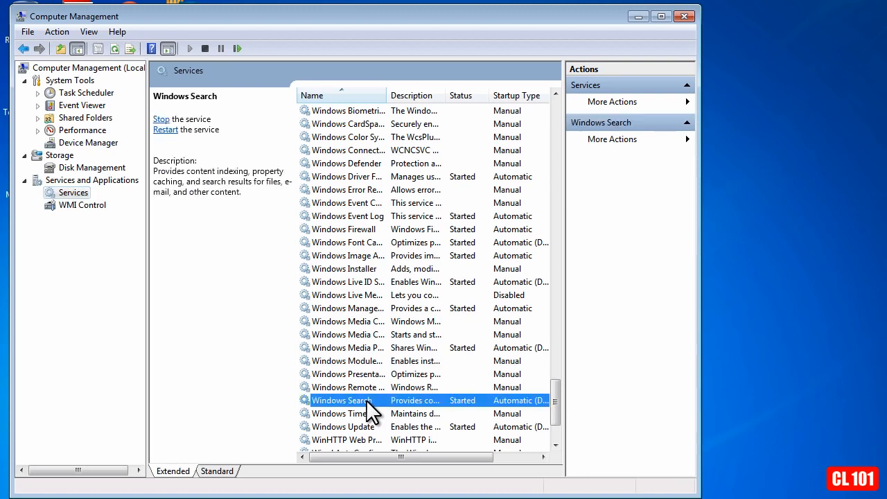
double_click(366, 399)
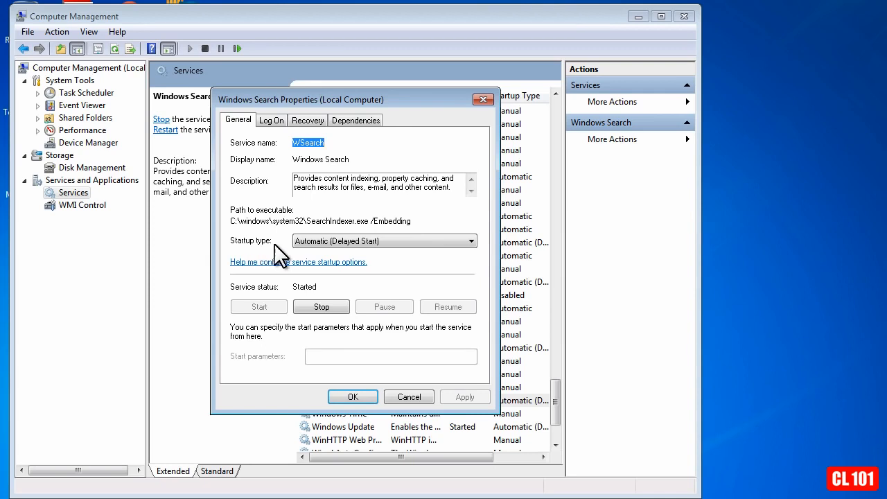
Set the Windows Search service's startup type to Disabled, apply the change, and close Computer Management
click(474, 241)
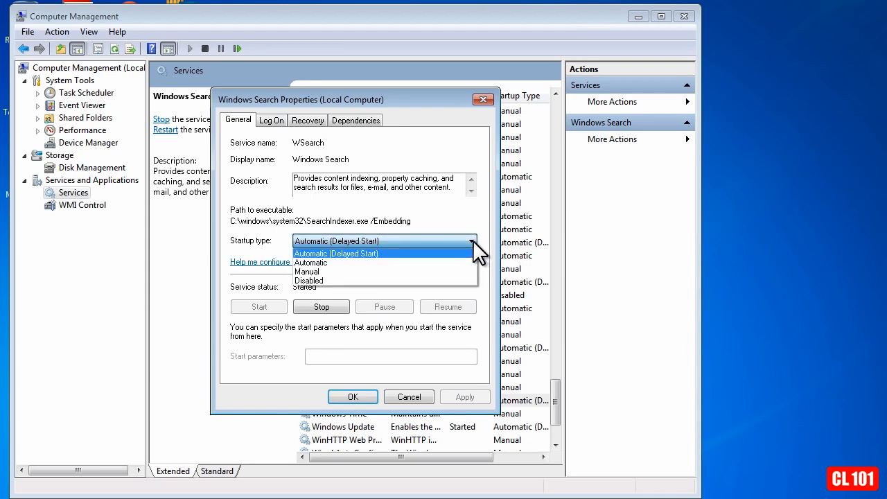
click(386, 280)
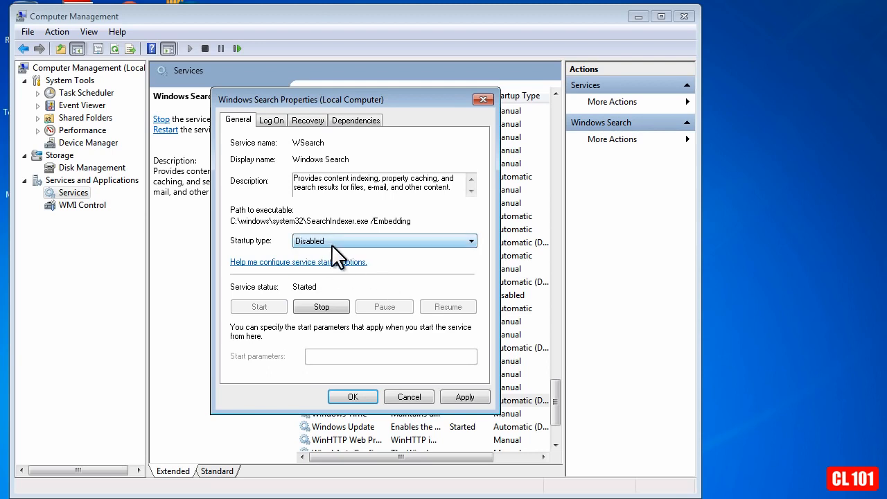
click(465, 396)
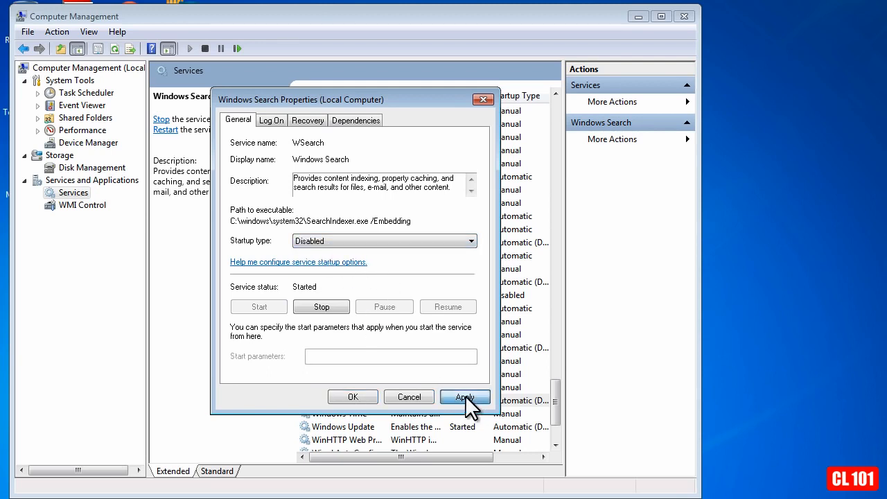
click(353, 397)
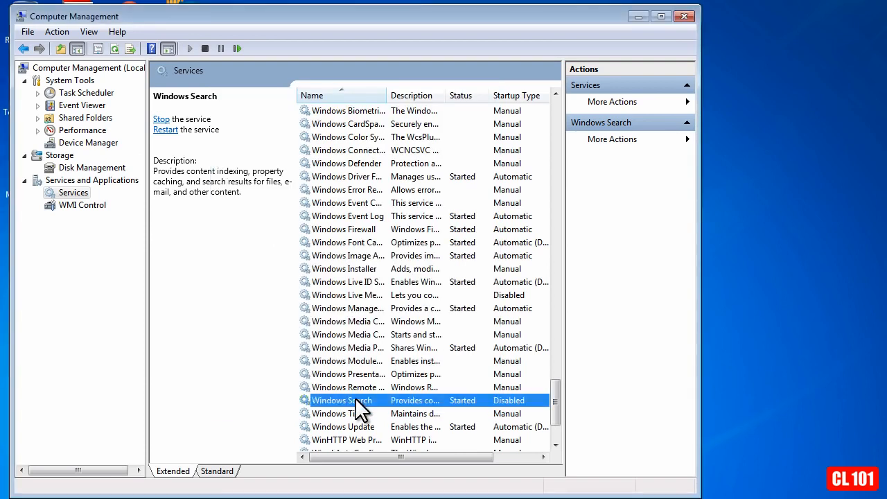
click(684, 16)
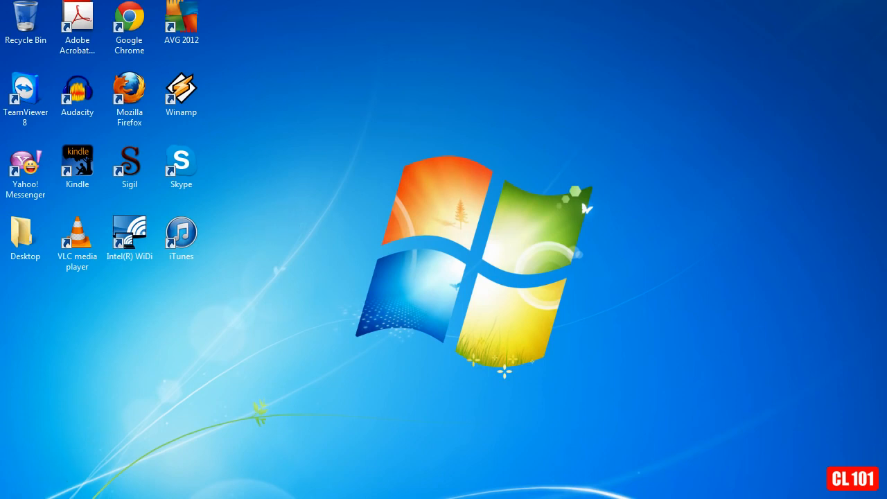
Open the Windows Features list from the Programs category of Control Panel
click(18, 495)
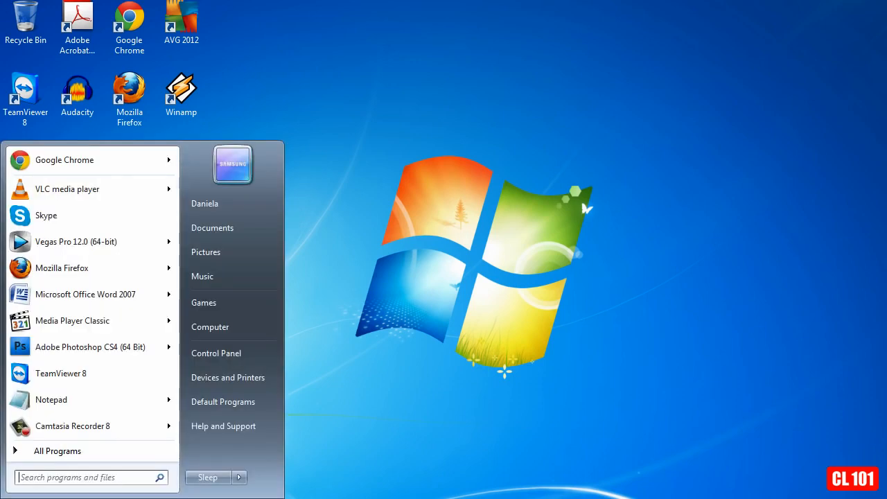
click(241, 351)
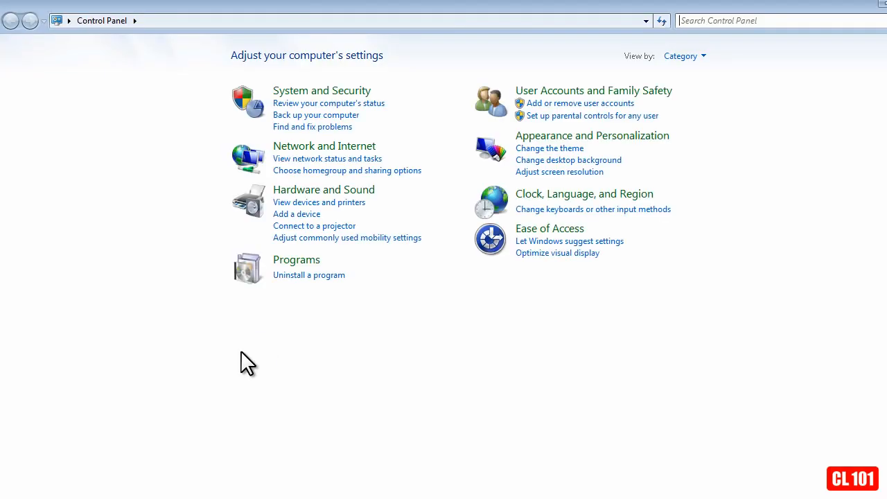
click(302, 261)
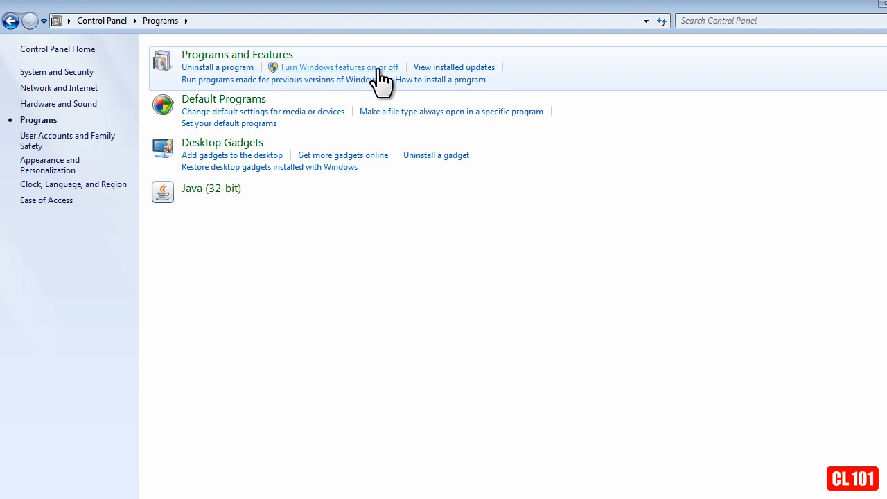
click(343, 68)
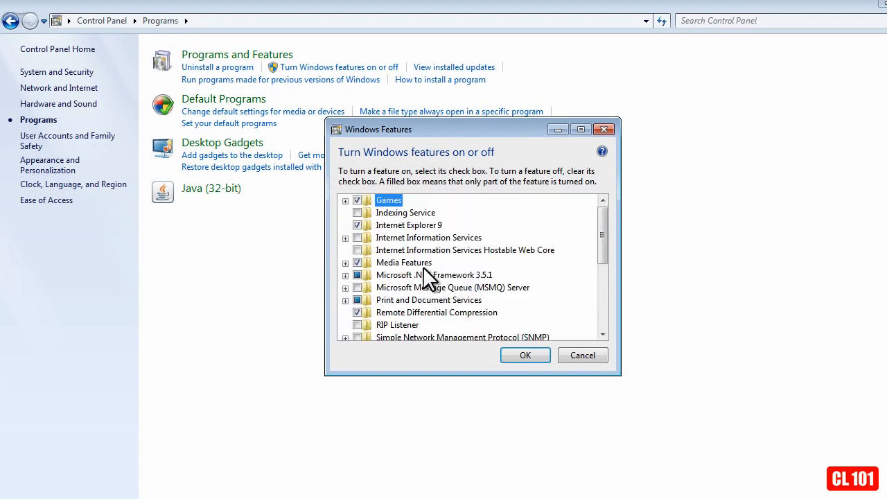
Turn off the Games and Internet Explorer 9 Windows features and apply the changes
click(345, 200)
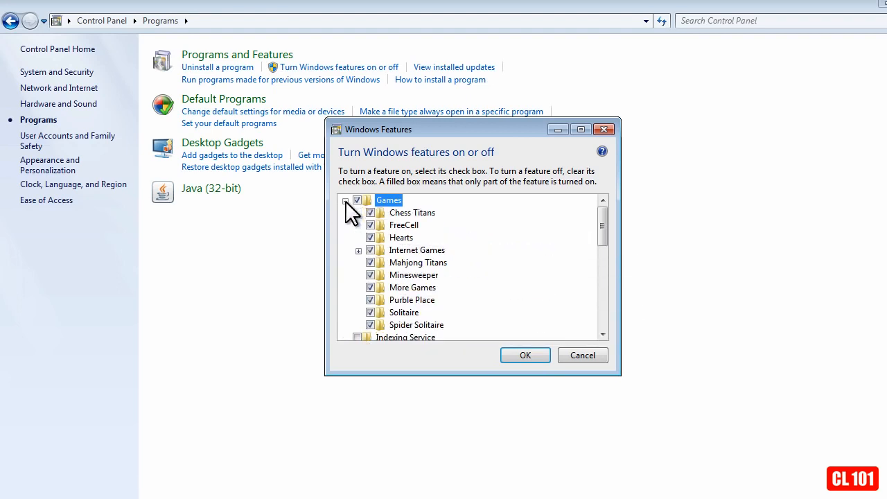
click(345, 200)
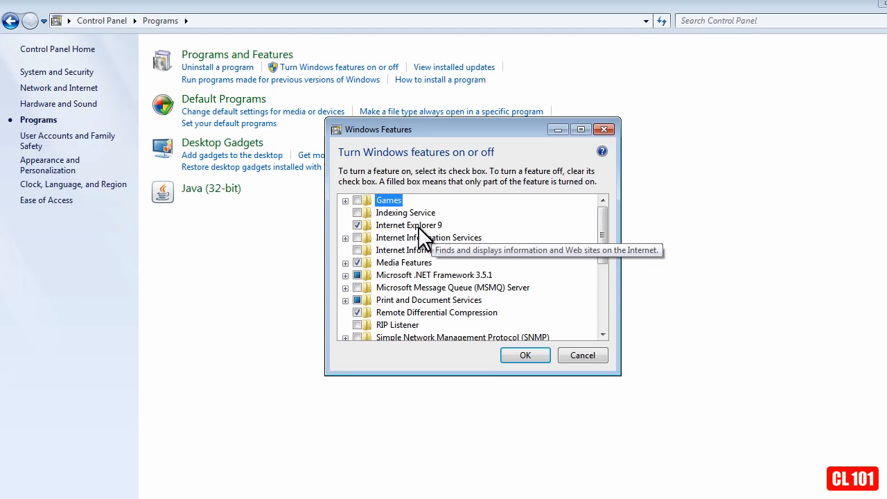
click(357, 226)
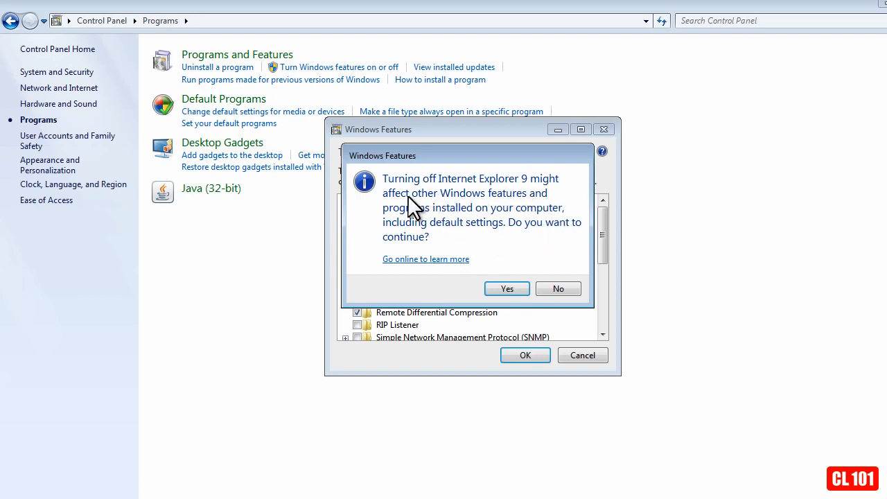
click(506, 288)
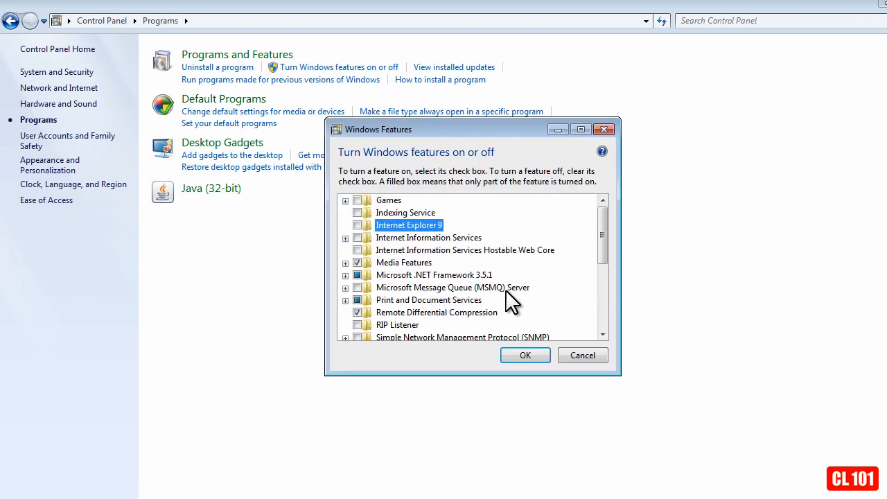
click(520, 356)
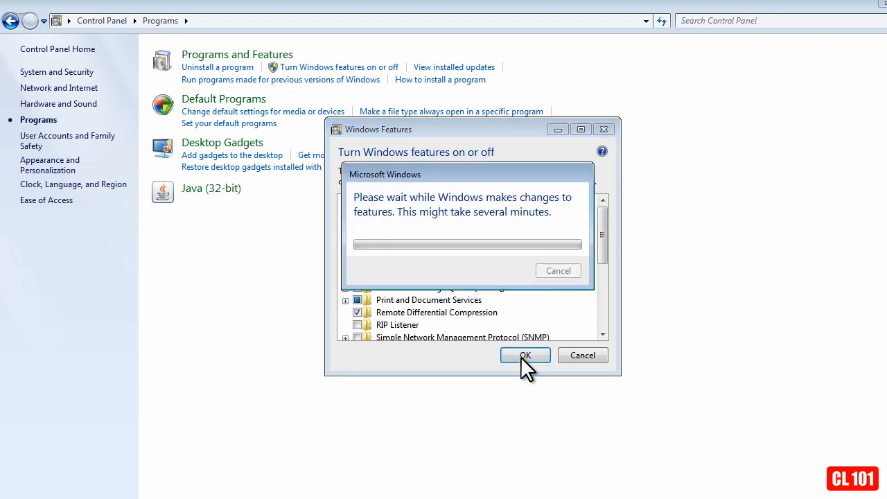